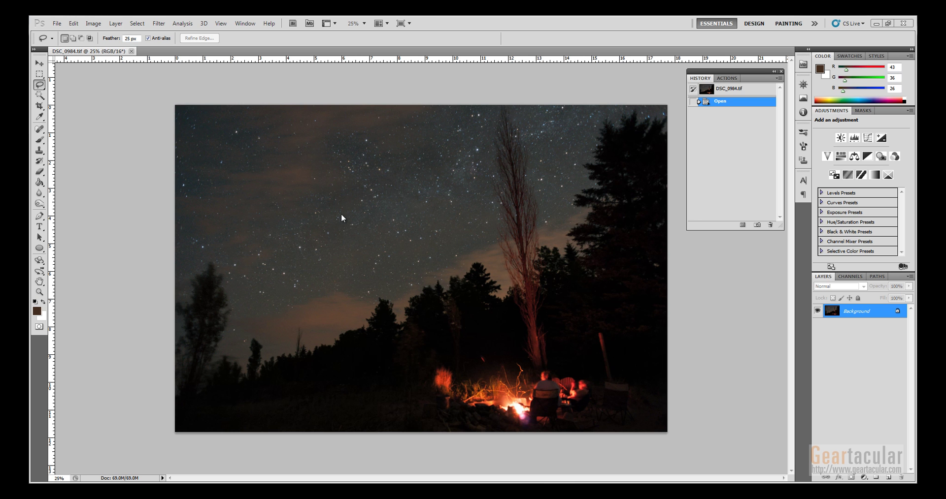
Pick the Zoom tool to prepare a close look at DSC_0984.tif
left_click(39, 292)
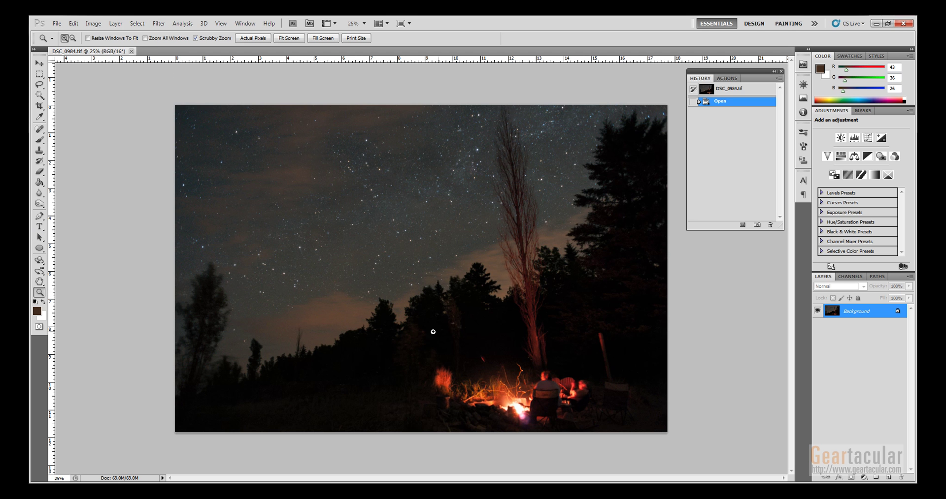
Zoom to 100% to inspect the noisy sky and treeline, then open Filter > PictureCode
left_click_drag(404, 334, 363, 403)
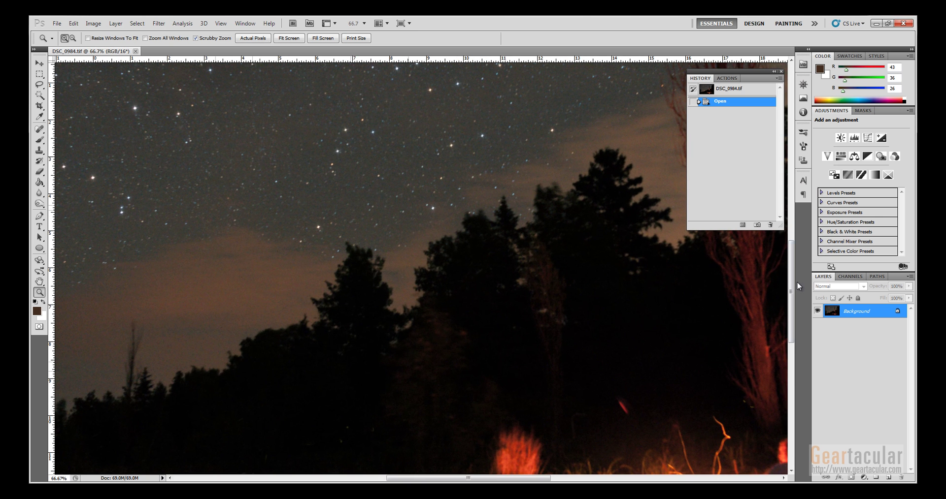
left_click_drag(791, 285, 798, 314)
left_click(354, 210)
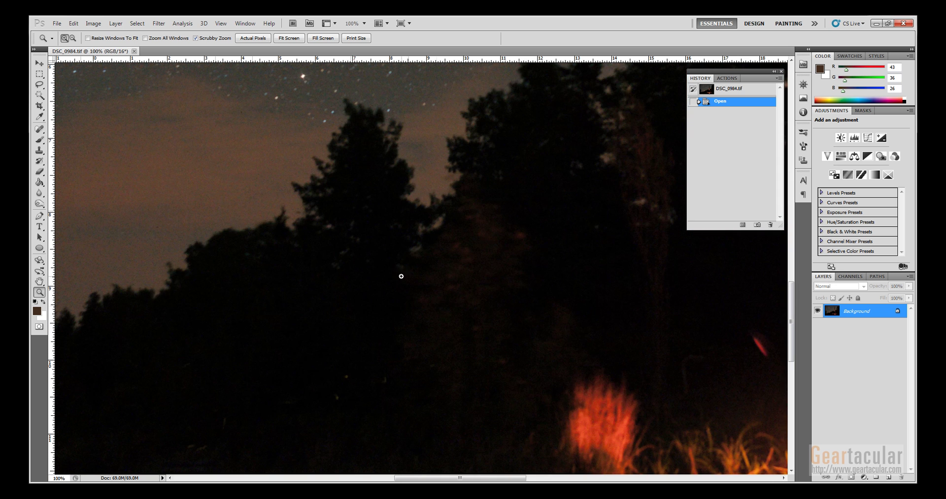
left_click_drag(798, 330, 797, 352)
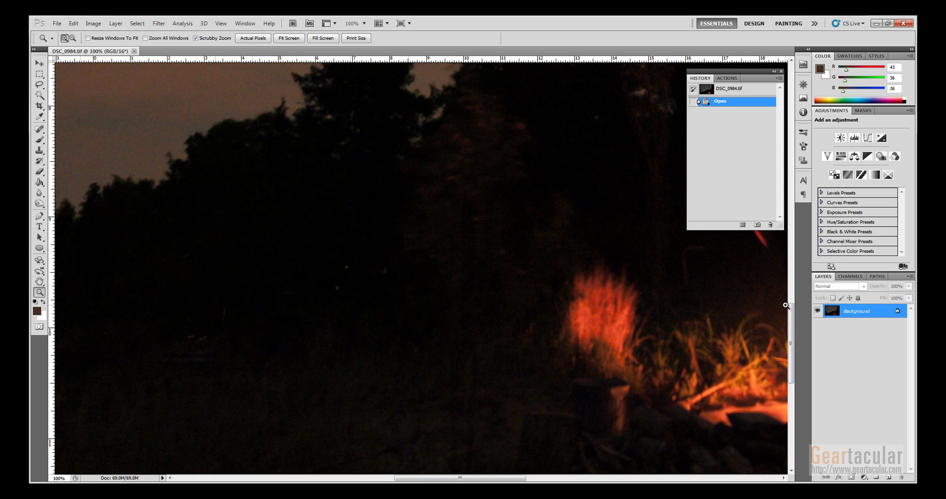
left_click_drag(789, 308, 798, 277)
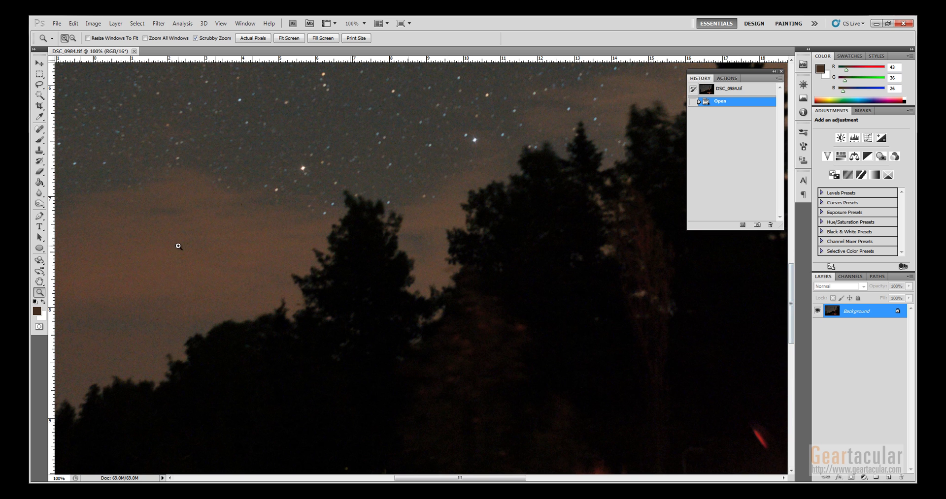
left_click(159, 24)
mouse_move(210, 248)
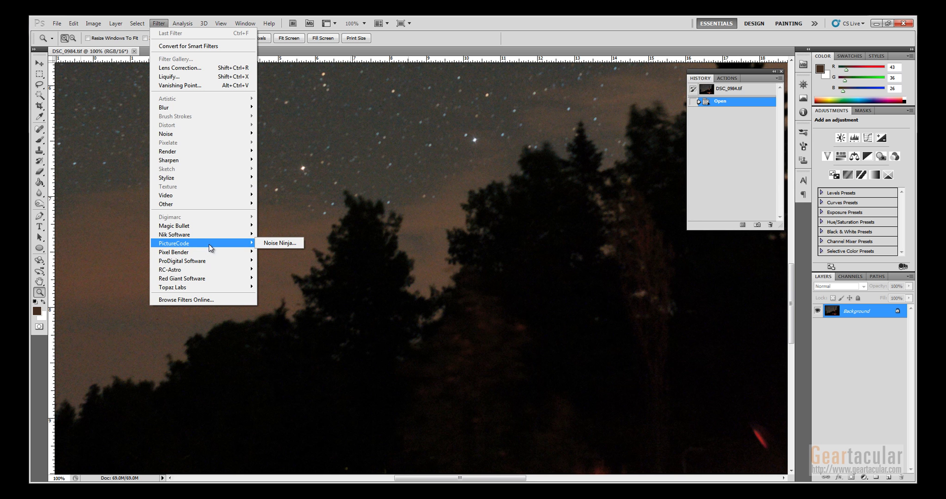
Run Noise Ninja with its auto profile (noise index 20), check the star preview, and apply it
left_click(274, 245)
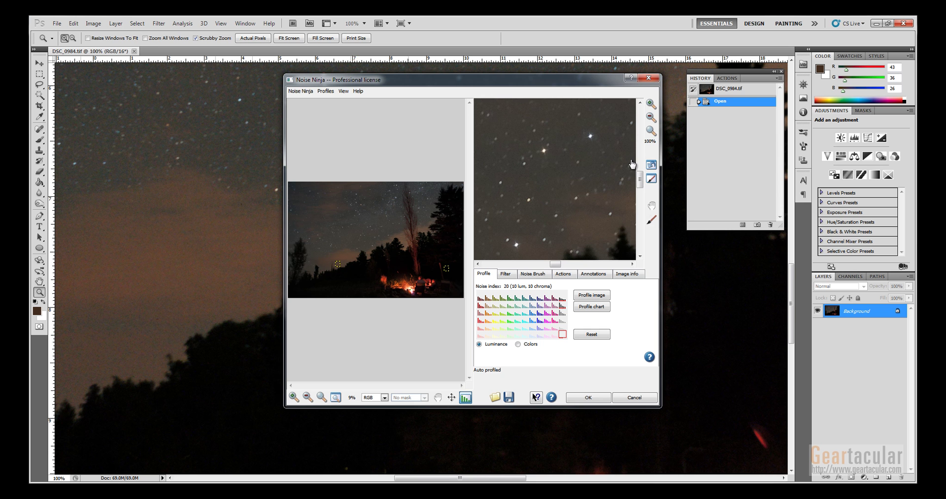
left_click_drag(545, 206, 628, 231)
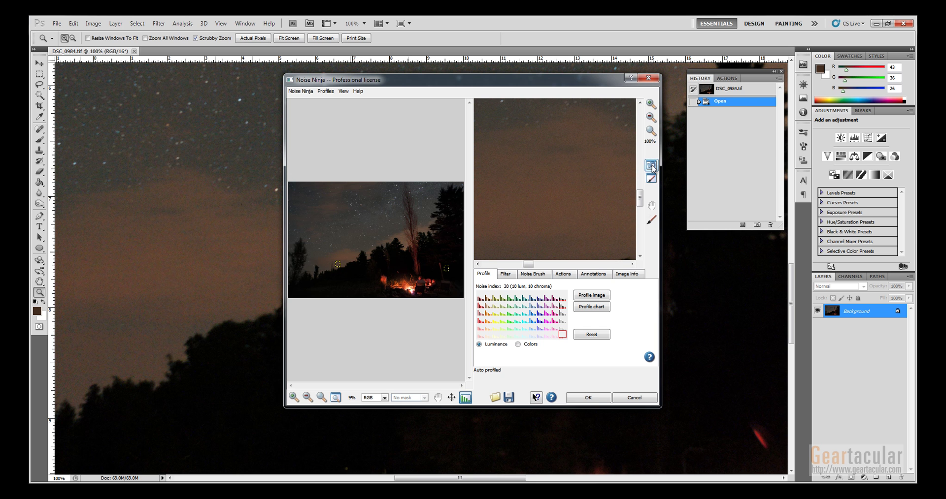
left_click_drag(546, 238, 560, 139)
left_click_drag(605, 240, 541, 186)
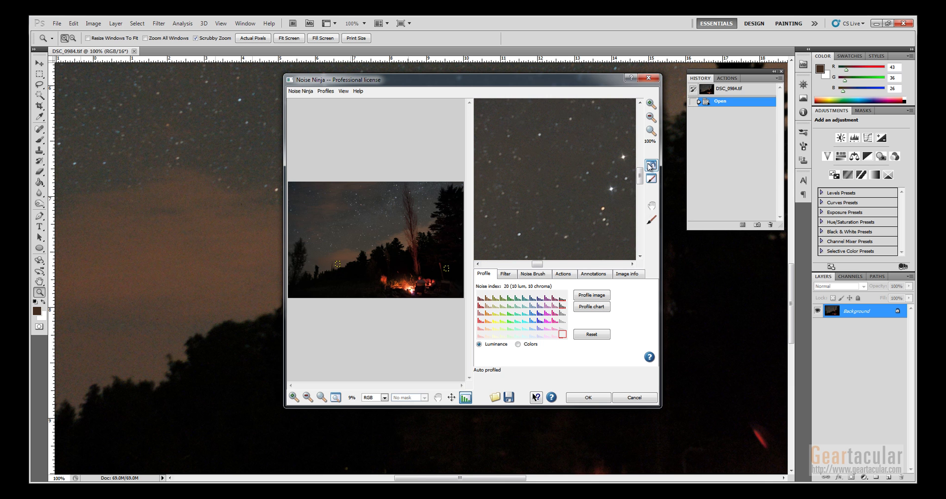
left_click(649, 166)
left_click_drag(649, 166, 651, 169)
left_click_drag(575, 205, 555, 245)
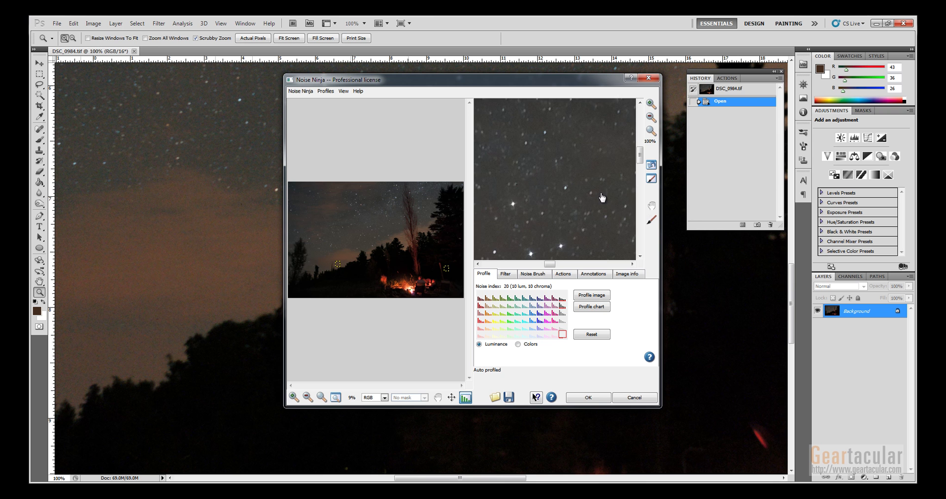
left_click_drag(543, 205, 594, 231)
mouse_move(571, 201)
left_mouse_down()
mouse_move(612, 219)
mouse_move(584, 220)
mouse_move(558, 192)
left_mouse_up()
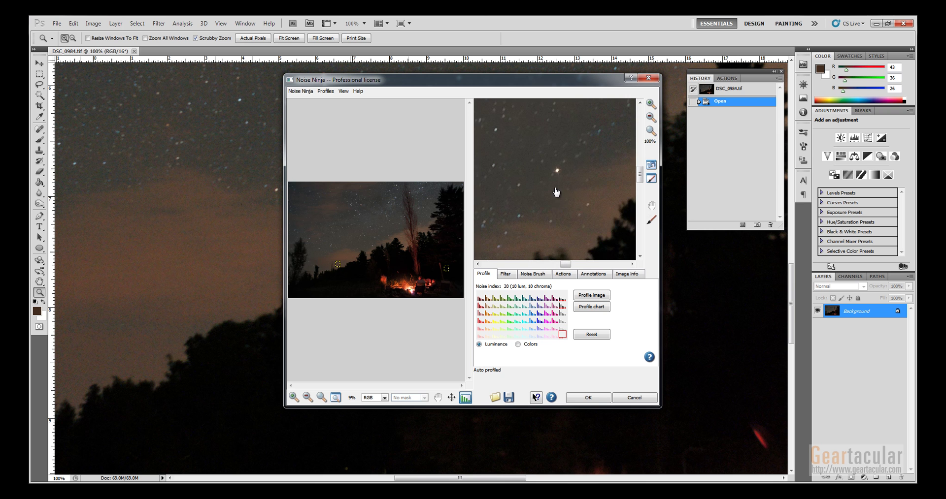
left_click(589, 399)
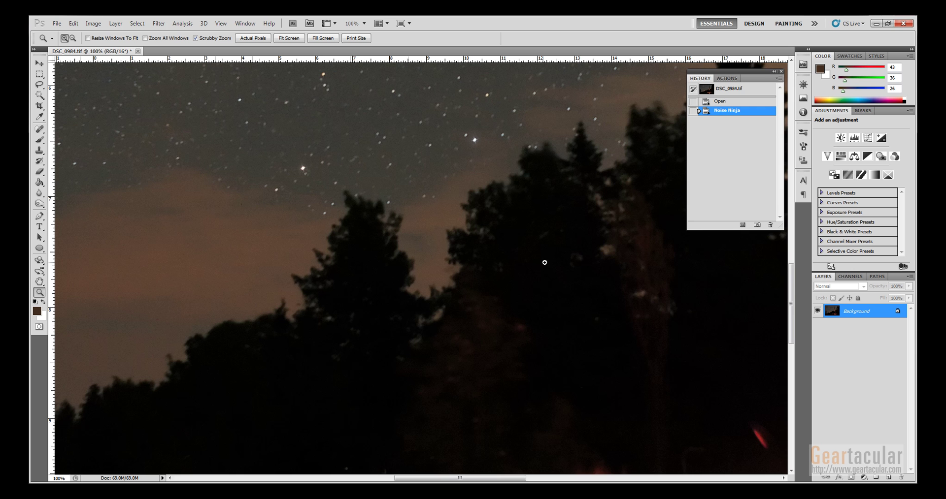
Zoom the sky to 300% and toggle the Noise Ninja step with Ctrl+Z, leaving it undone
left_click(247, 228)
left_click(217, 268)
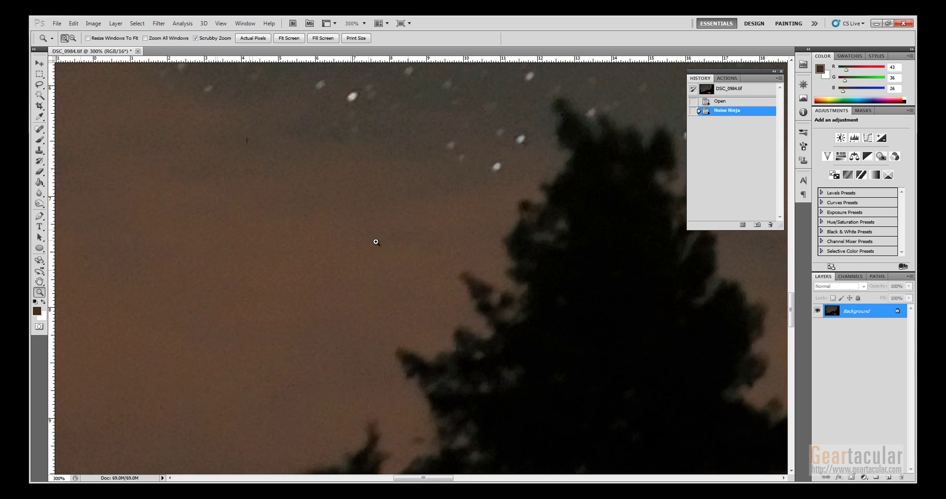
key("ctrl+z")
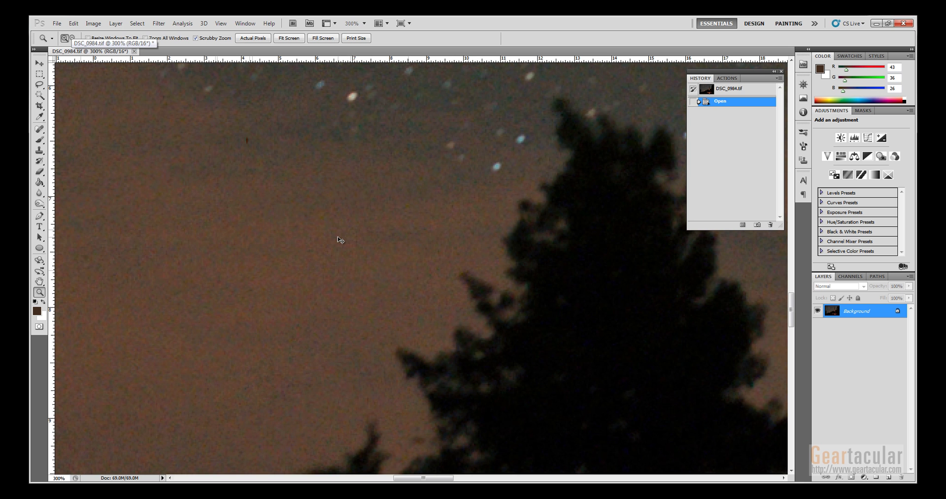
key("ctrl+z")
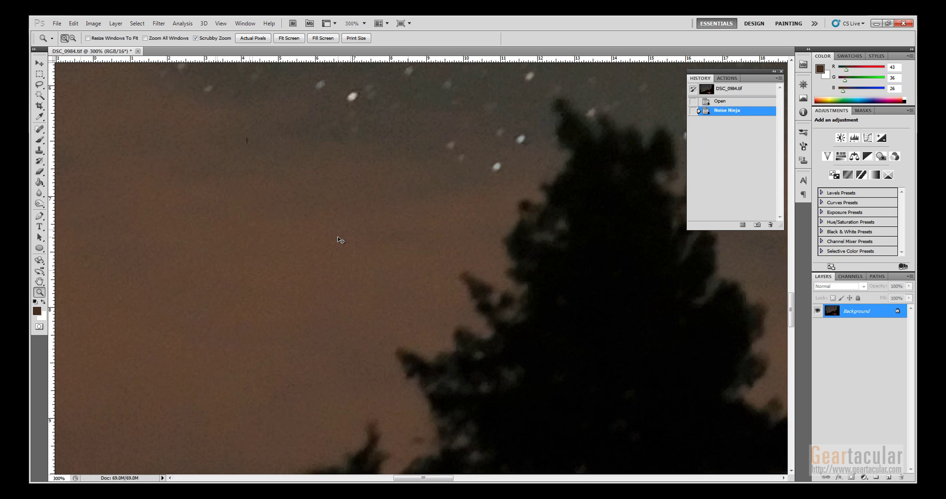
key("ctrl+z")
key("ctrl+z")
key("ctrl+z")
key("ctrl+z")
key("ctrl+z")
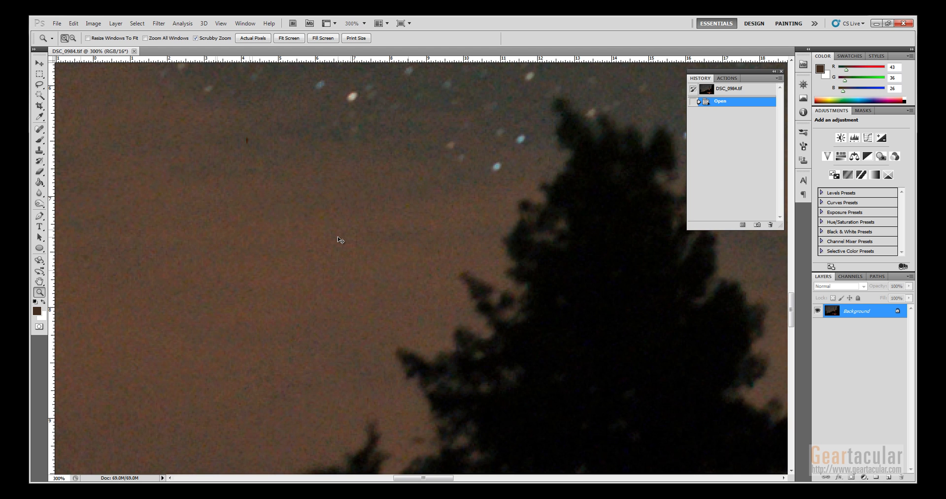
key("ctrl+z")
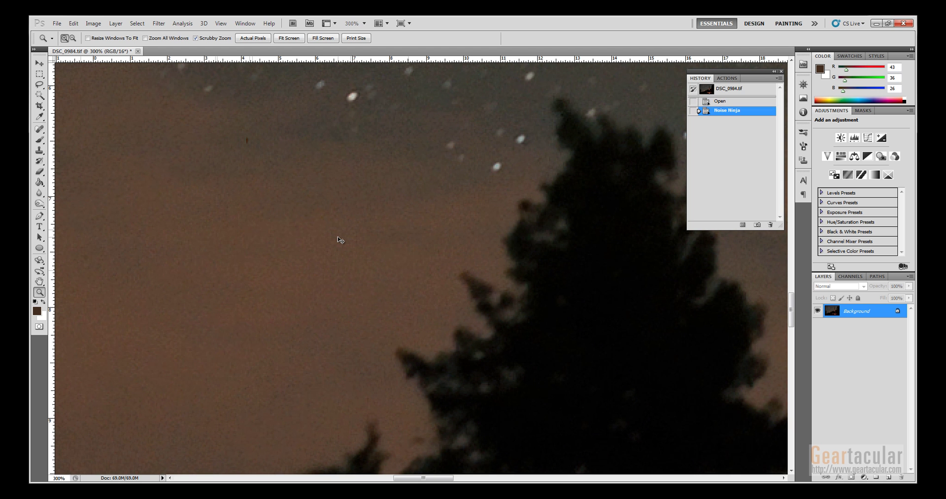
key("ctrl+z")
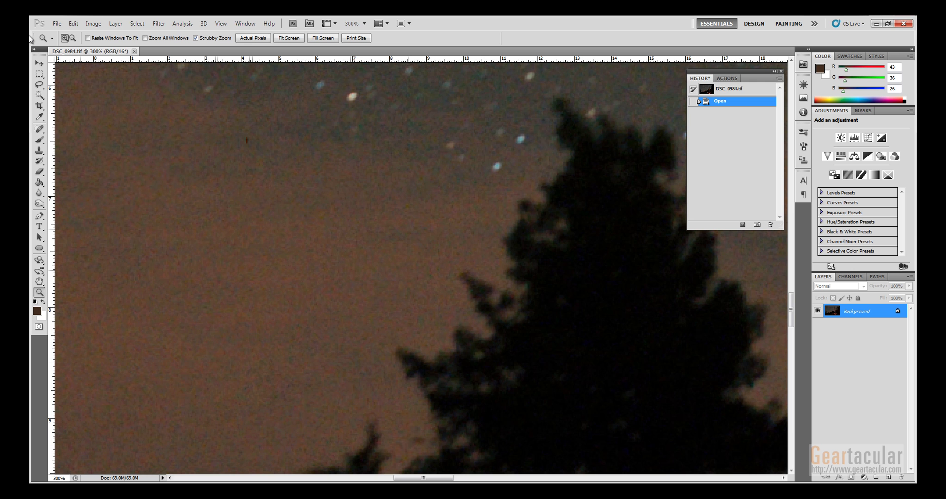
right_click(287, 180)
View Actual Pixels, launch Dfine 2.0, and let it measure the noise automatically
left_click(328, 196)
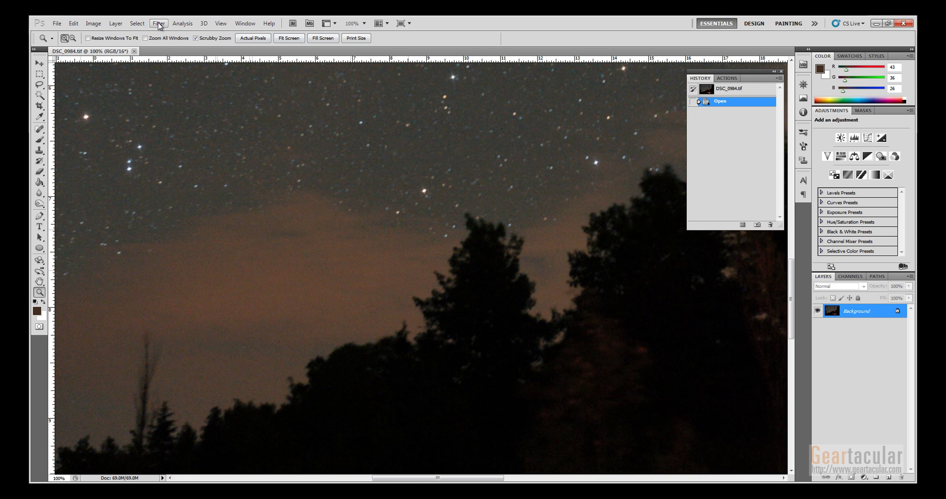
left_click(159, 24)
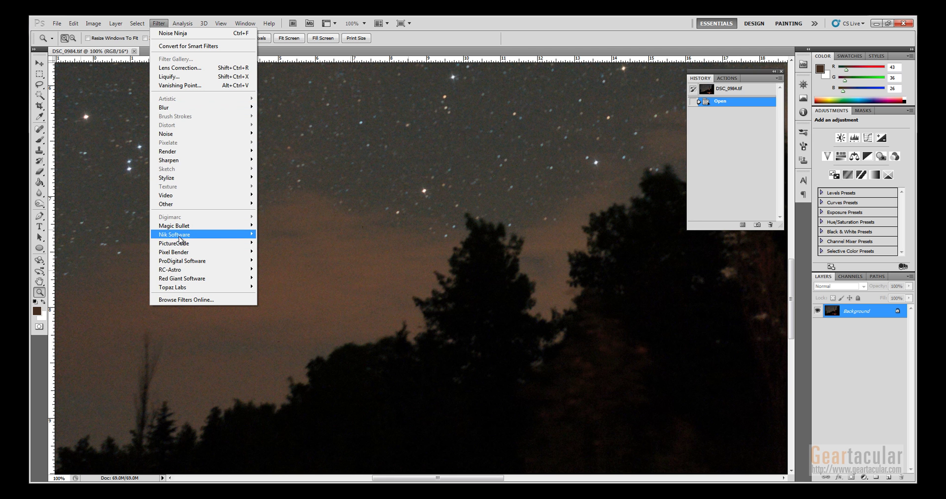
mouse_move(180, 240)
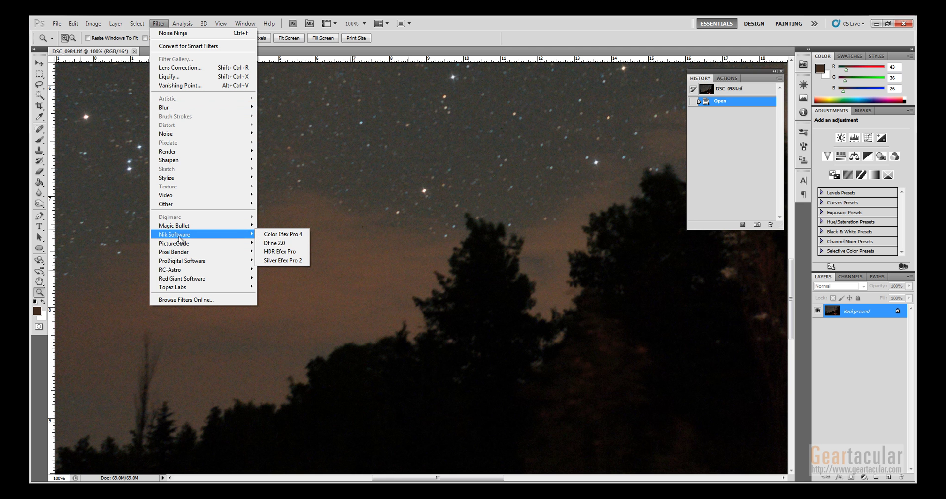
left_click(277, 243)
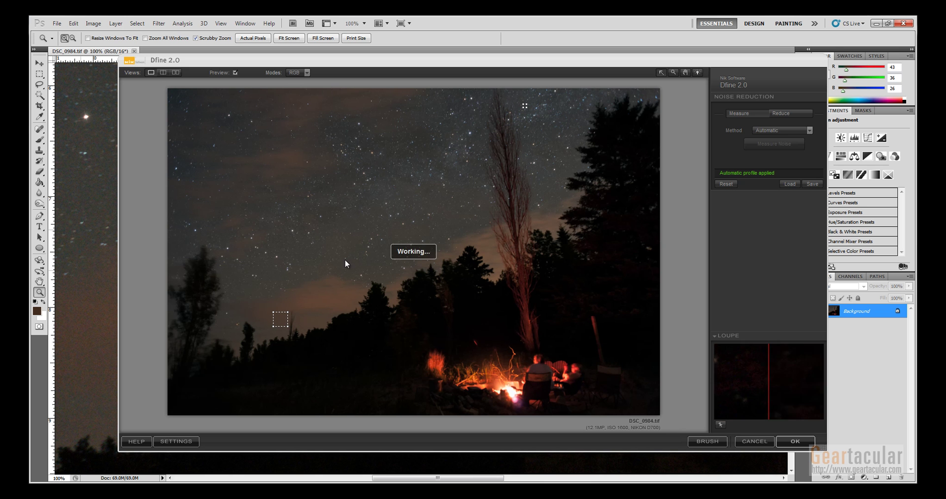
left_click(783, 115)
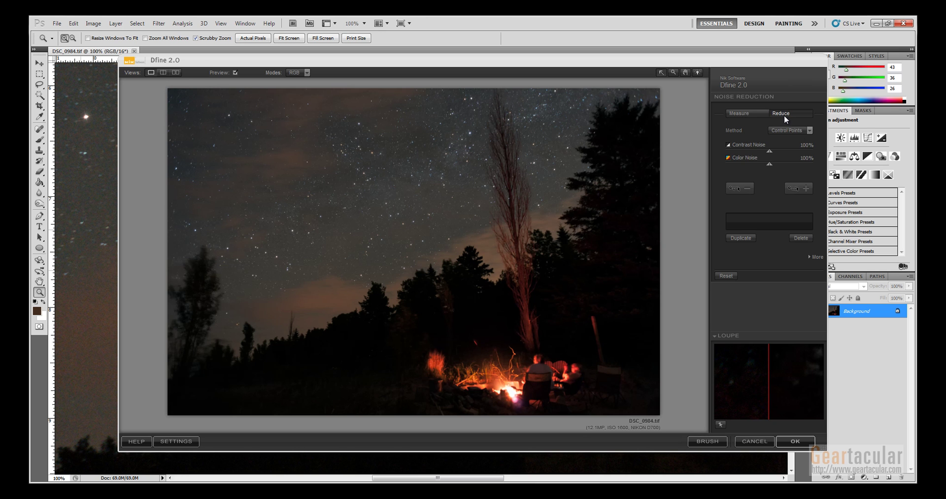
left_click(737, 115)
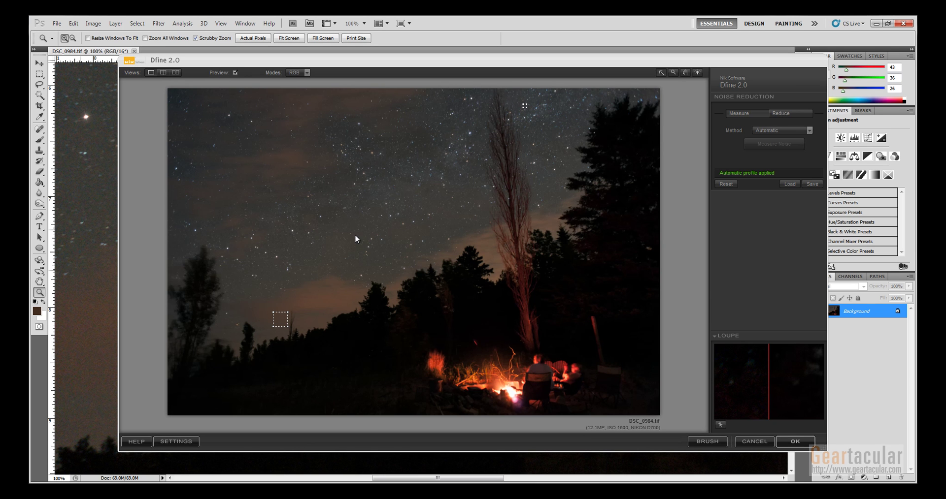
Apply Dfine 2.0's noise reduction as a new layer and zoom the sky to 300%
left_click(793, 443)
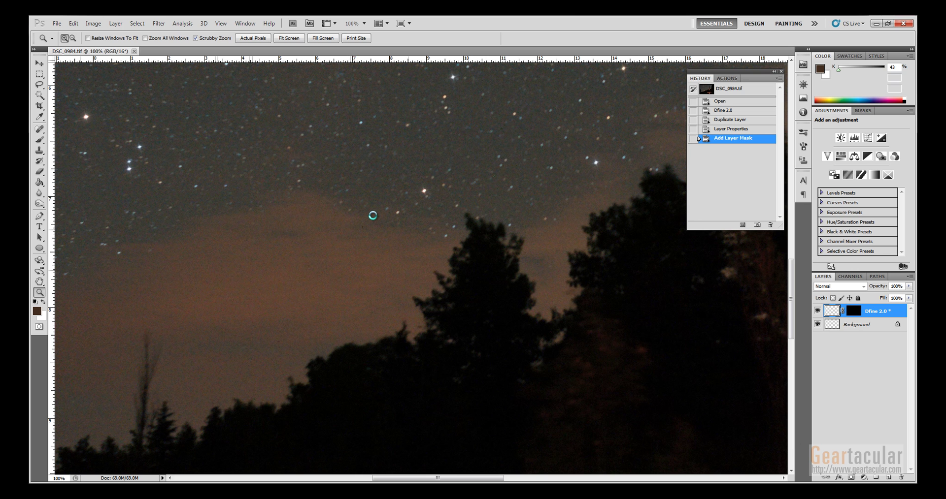
left_click(307, 266)
left_click(315, 273)
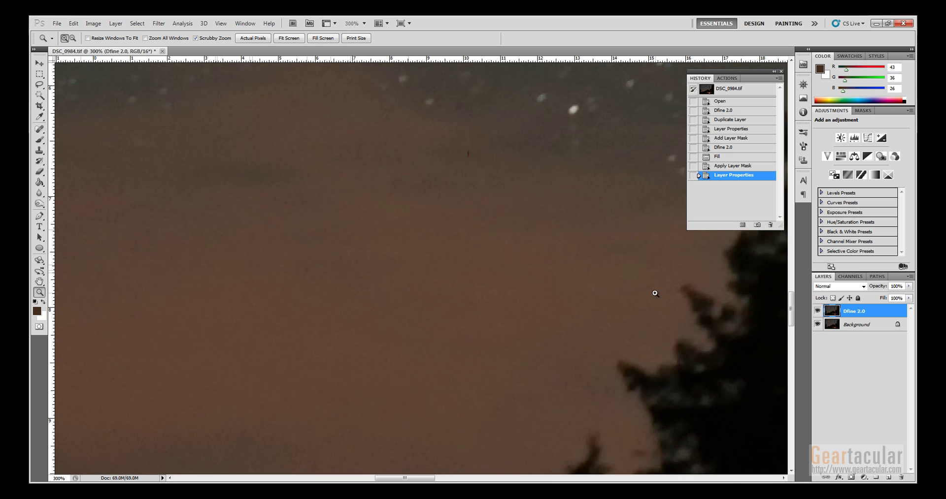
left_click_drag(788, 296, 788, 282)
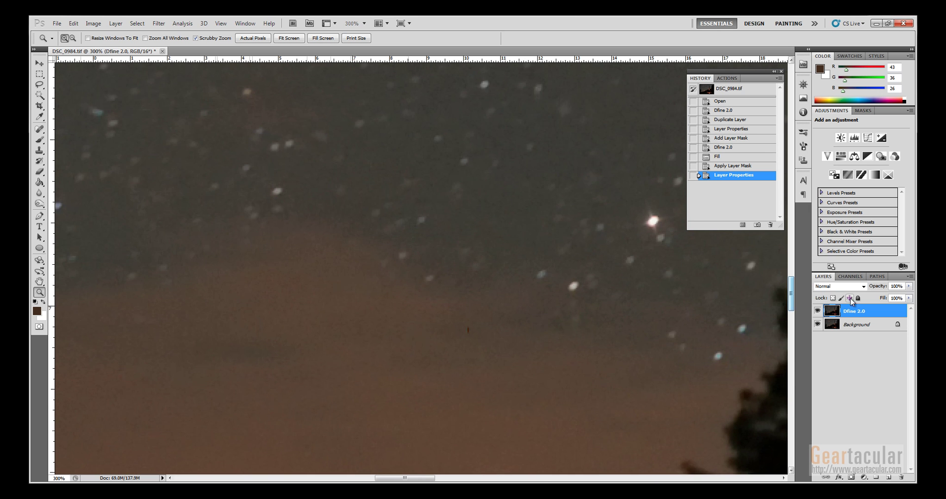
Toggle the Dfine 2.0 layer's visibility repeatedly to compare it with the original star field
left_click(817, 312)
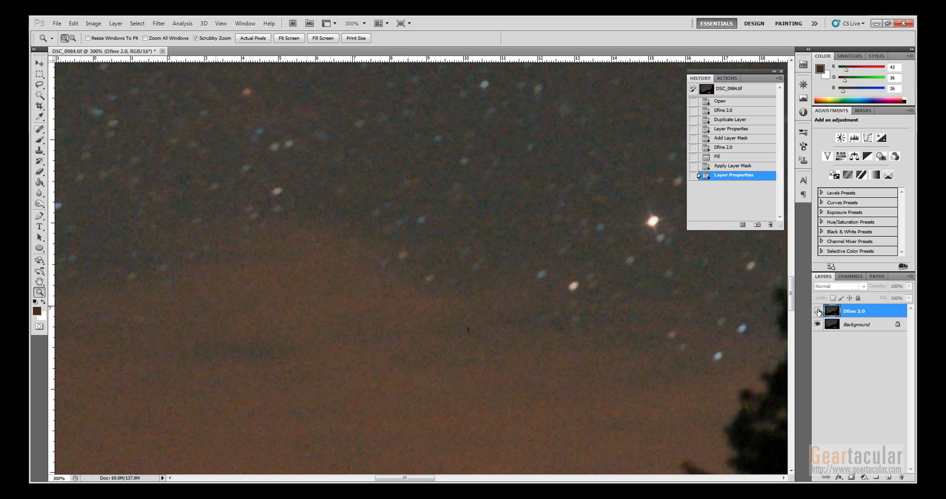
left_click(817, 312)
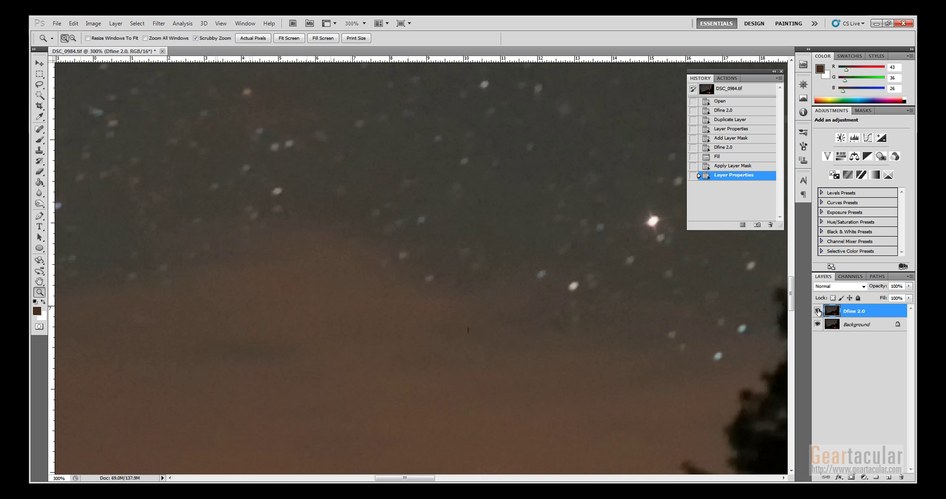
left_click(817, 311)
left_click(817, 312)
left_click(817, 311)
left_click(818, 311)
left_click(818, 311)
left_click(817, 312)
left_click_drag(790, 301, 797, 270)
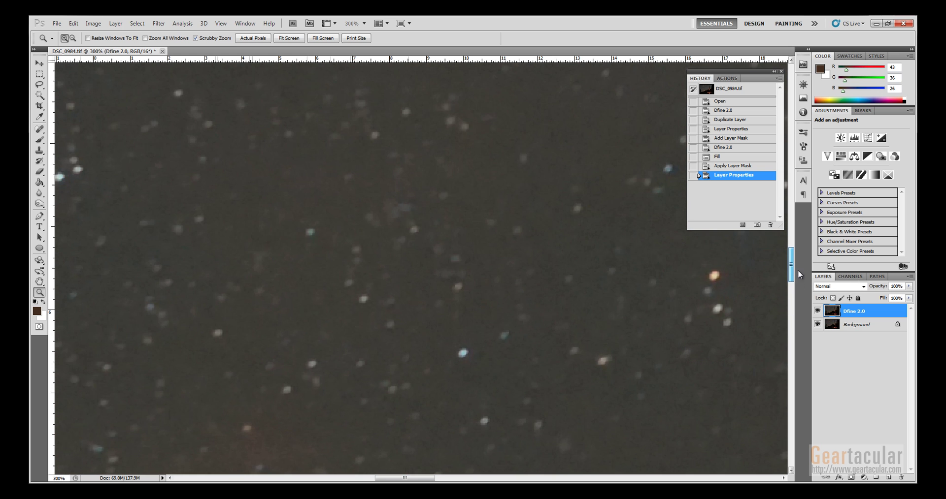
left_click(817, 311)
left_click(817, 311)
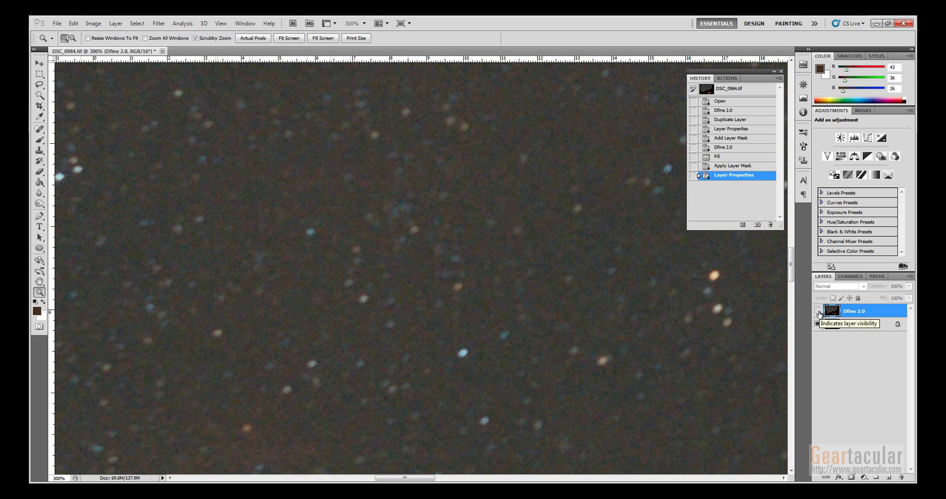
left_click(818, 312)
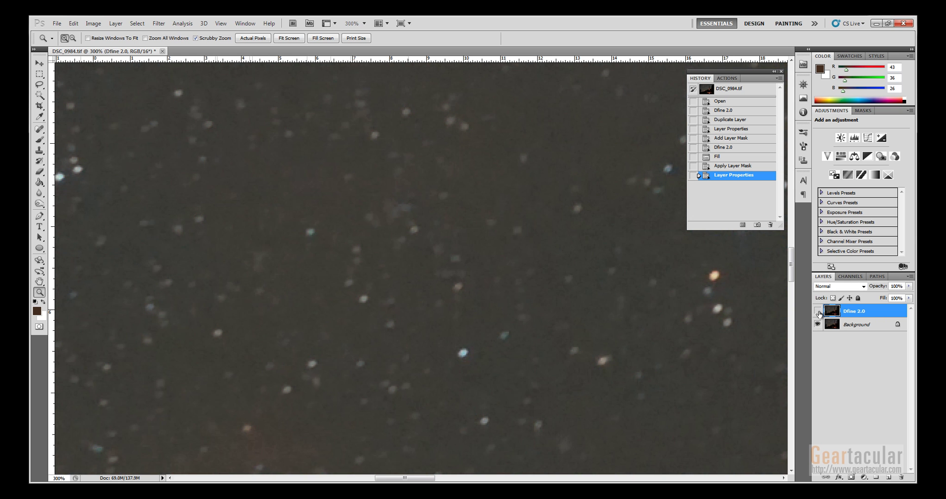
left_click(818, 311)
left_click(817, 311)
left_click_drag(794, 265, 808, 403)
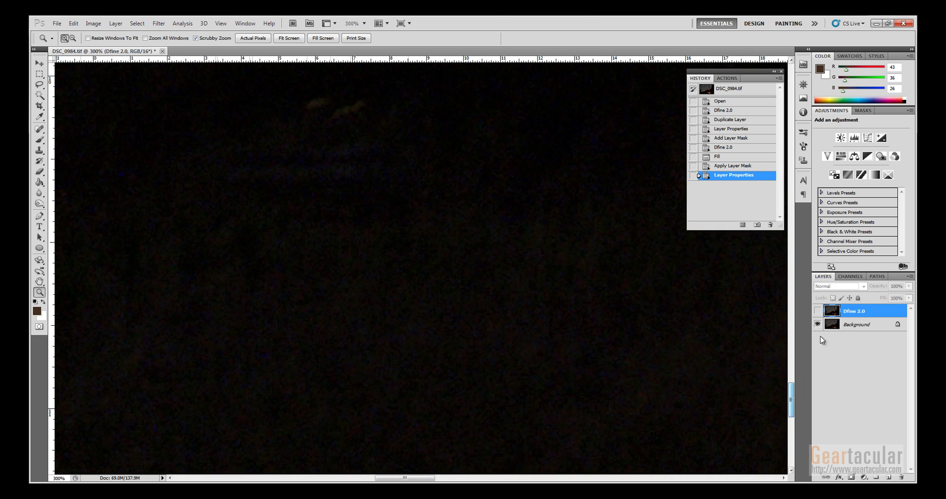
left_click(818, 311)
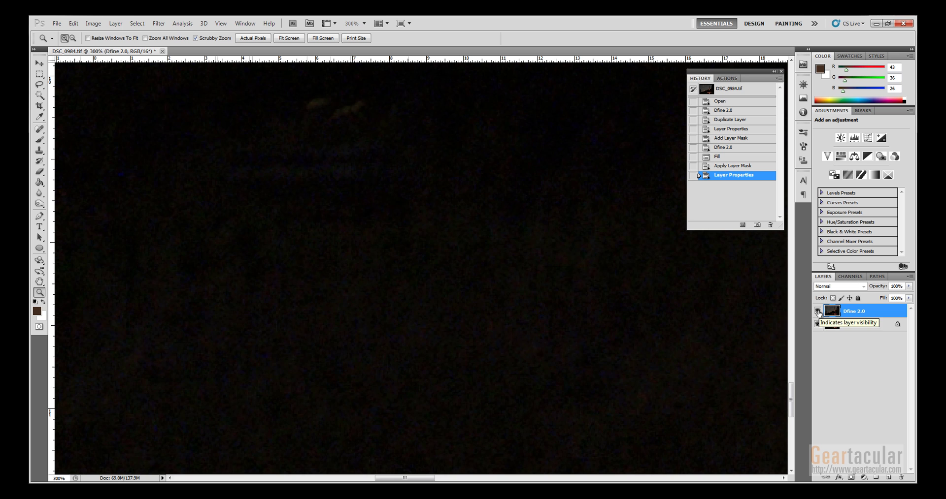
left_click_drag(791, 400, 808, 217)
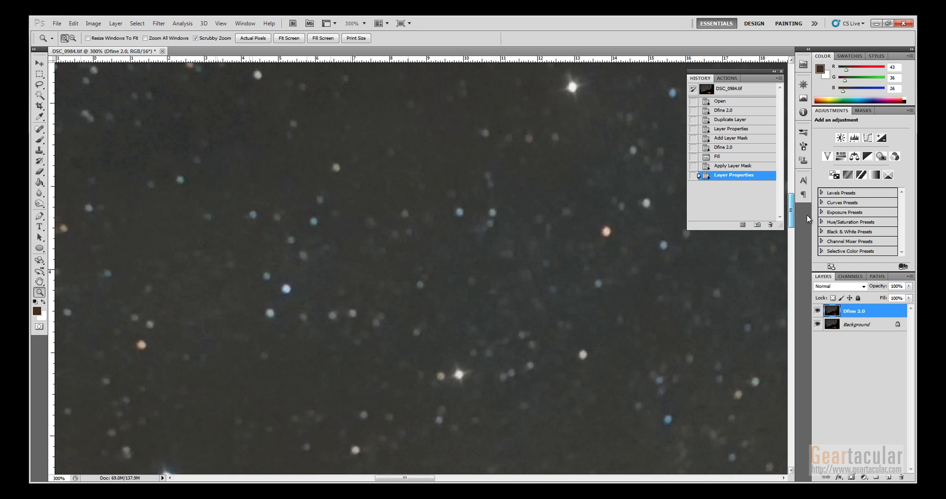
left_click(818, 311)
left_click(818, 311)
left_click(817, 311)
left_click(817, 311)
left_click(817, 312)
left_click(817, 312)
left_click(817, 312)
left_click(817, 312)
left_click(817, 312)
left_click(817, 312)
Fit the photo on screen, then zoom back into the sky at 300%
right_click(406, 185)
left_click(429, 193)
left_click(412, 213)
left_click(413, 213)
left_click(413, 213)
left_click(413, 213)
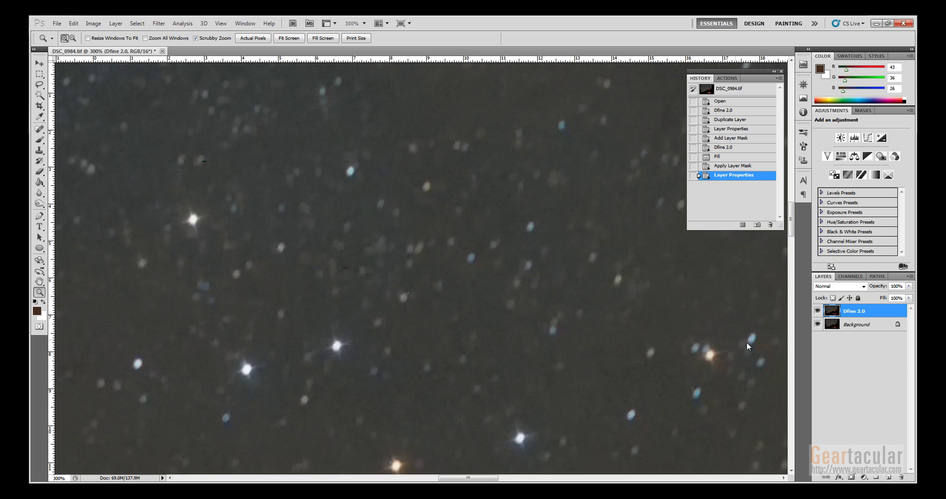
Try the Dfine 2.0 layer at 45% then 53% opacity, then hide it
left_click(909, 286)
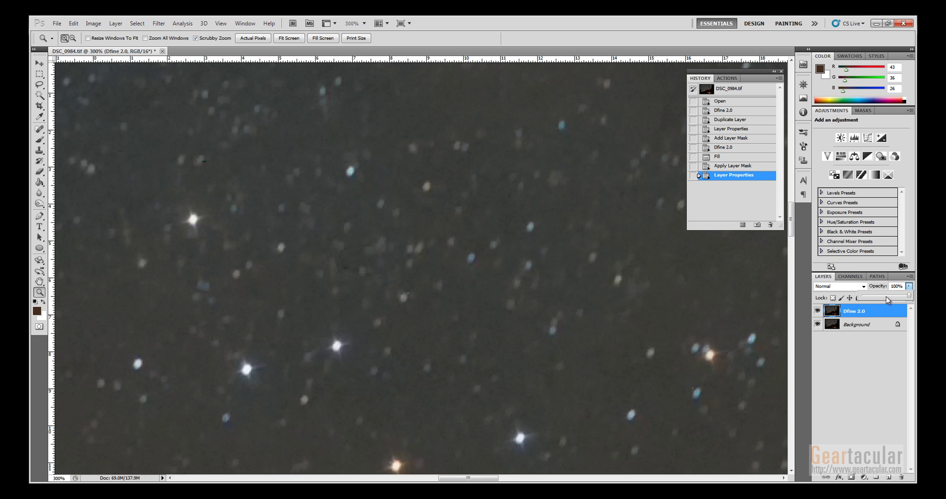
left_click(884, 297)
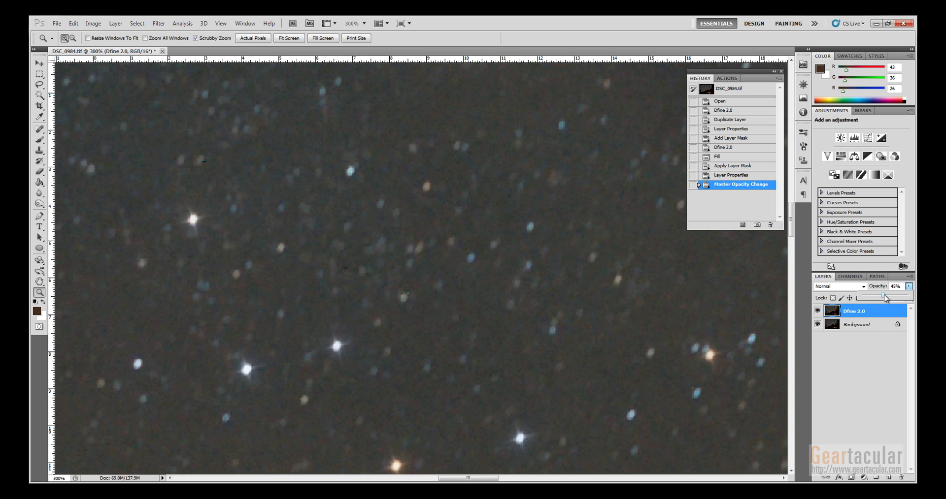
left_click_drag(885, 298, 909, 296)
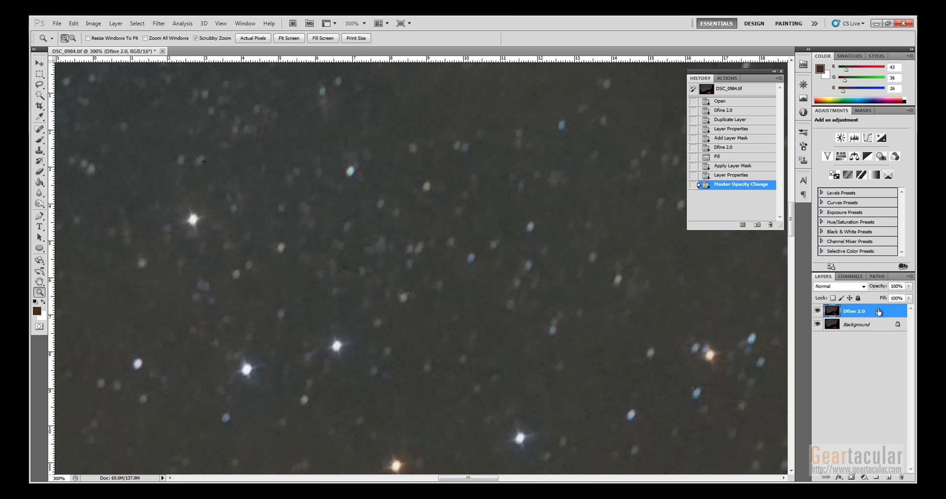
left_click(817, 311)
Select the Background layer, fit on screen, zoom to 200% near the treeline, and open Filter > Topaz Labs
left_click(860, 325)
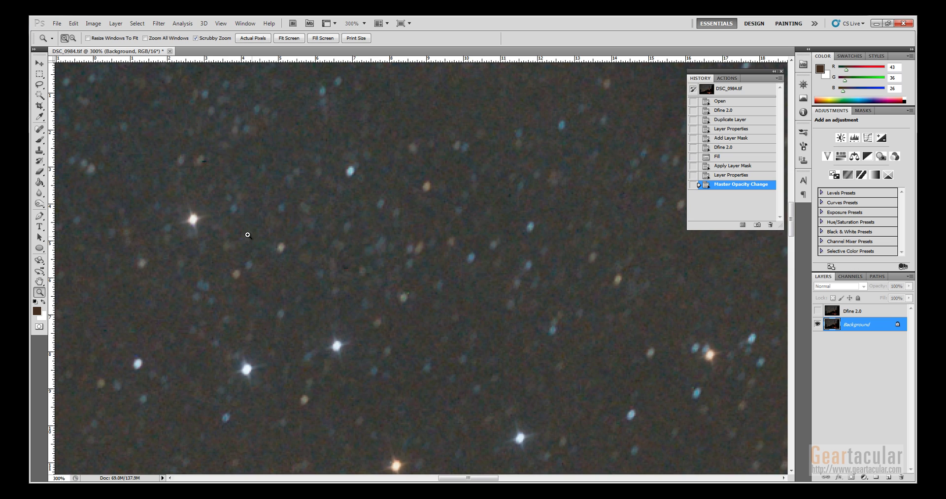
right_click(325, 205)
left_click(357, 212)
left_click(311, 323)
left_click(311, 323)
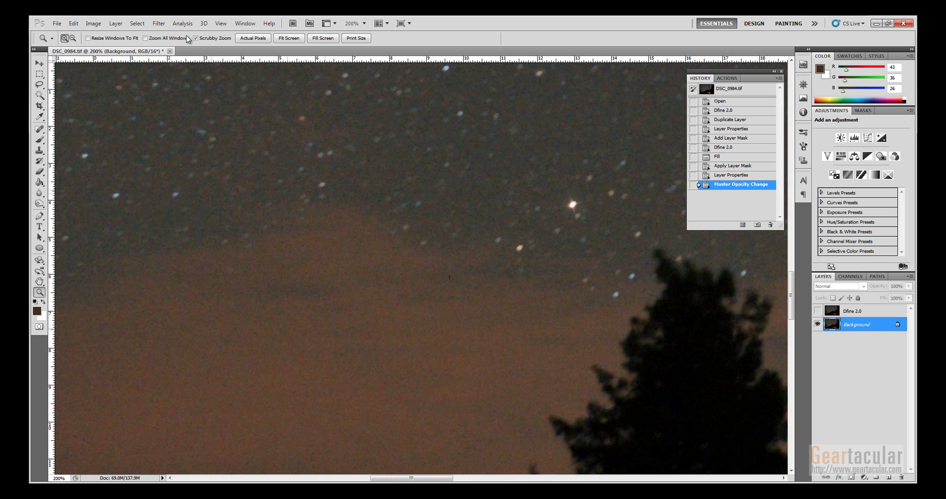
left_click(158, 23)
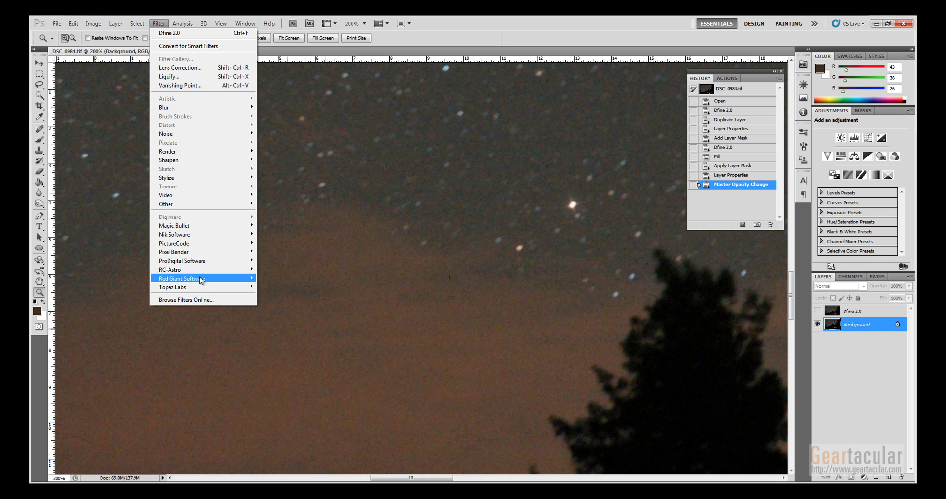
mouse_move(197, 292)
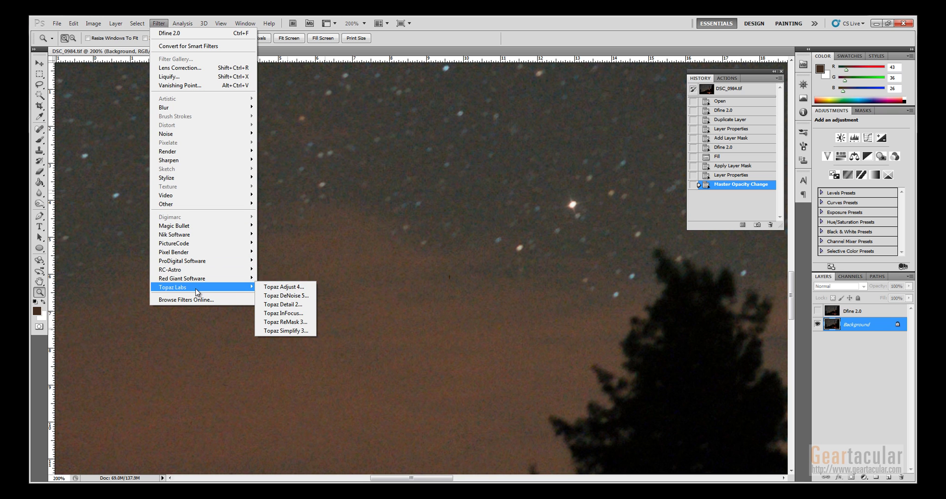
Launch Topaz DeNoise 5 and preview the JPEG light, moderate, strong and RAW lightest and moderate presets
left_click(285, 296)
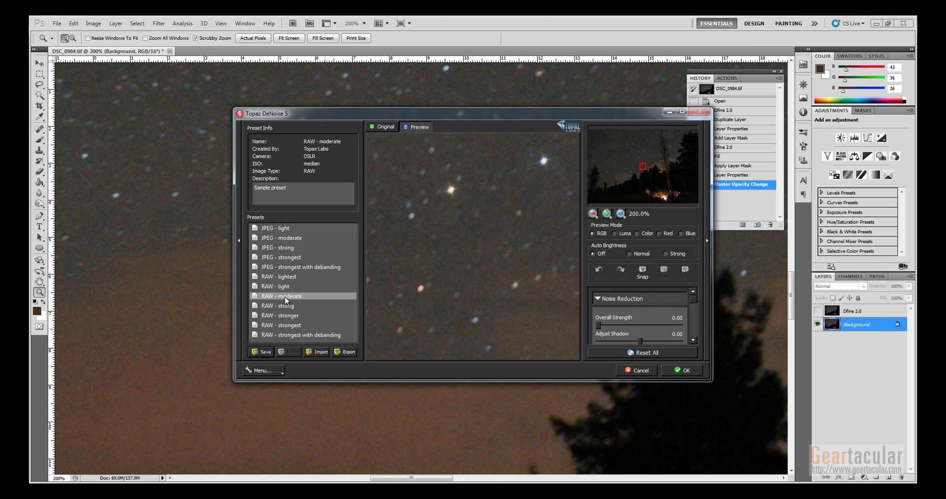
left_click(307, 228)
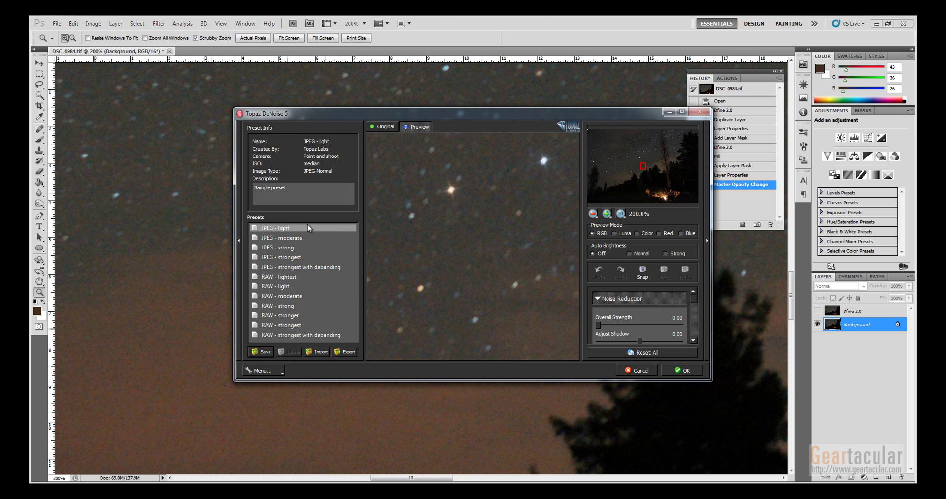
left_click(271, 238)
left_click(273, 247)
left_click(285, 277)
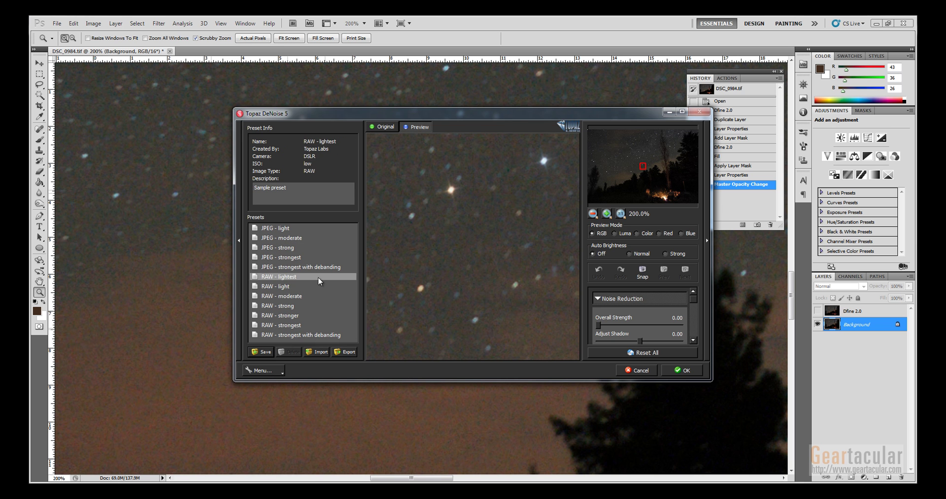
left_click(308, 296)
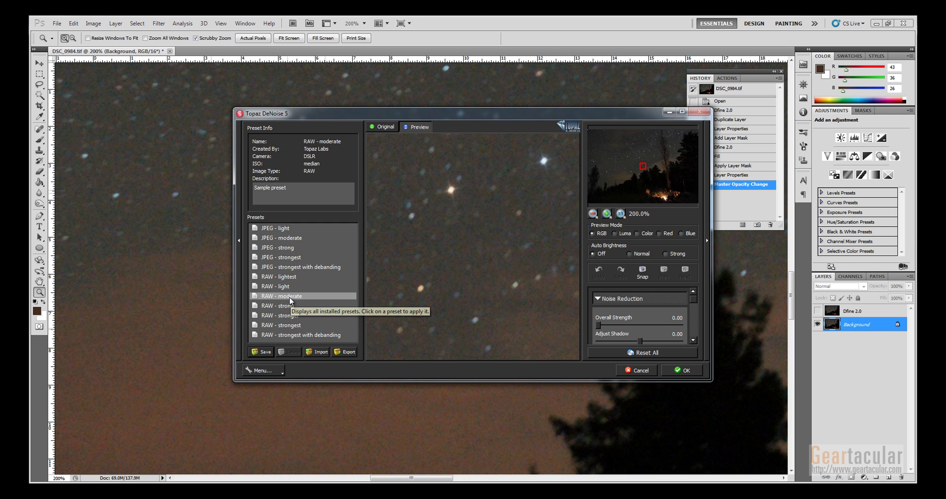
left_click(290, 298)
left_click_drag(462, 291, 545, 331)
Compare the RAW light, strong and stronger presets on the stars, settling on RAW - moderate
left_click(285, 289)
left_click(287, 306)
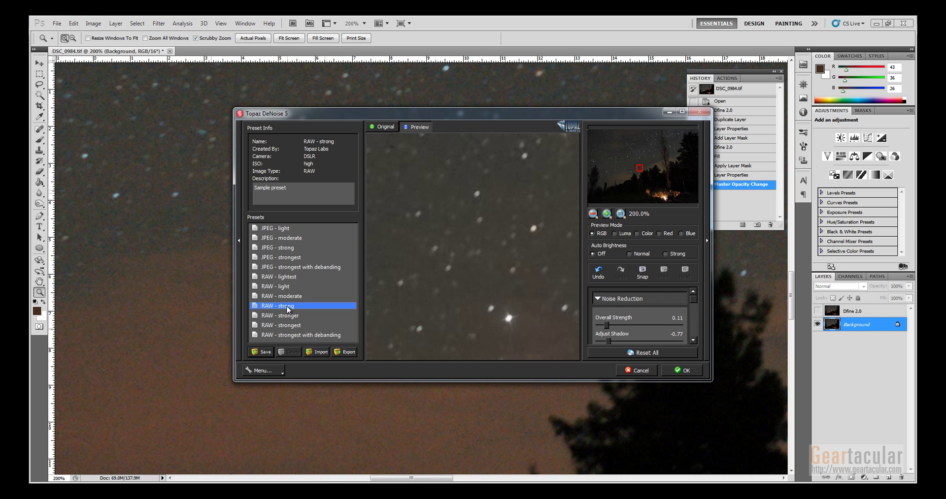
left_click(288, 316)
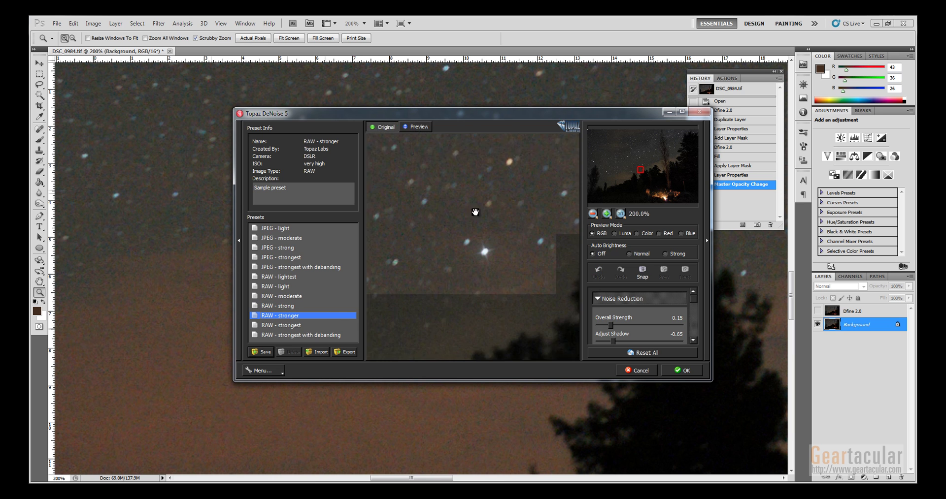
left_click_drag(516, 316, 519, 267)
left_click_drag(436, 182, 473, 302)
left_click(290, 306)
left_click(282, 297)
left_click(283, 289)
left_click(284, 297)
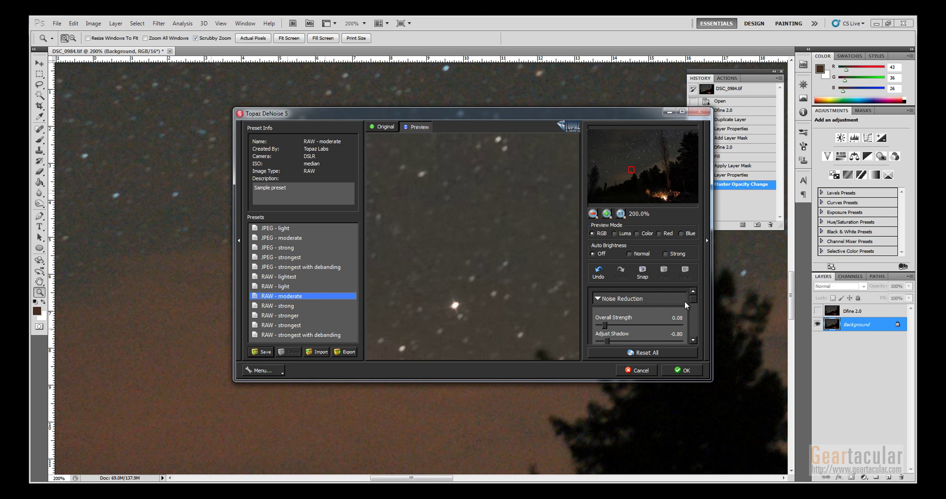
left_click_drag(692, 300, 694, 340)
Apply the Topaz DeNoise 5 reduction and zoom into the stars at 500%
left_click(684, 372)
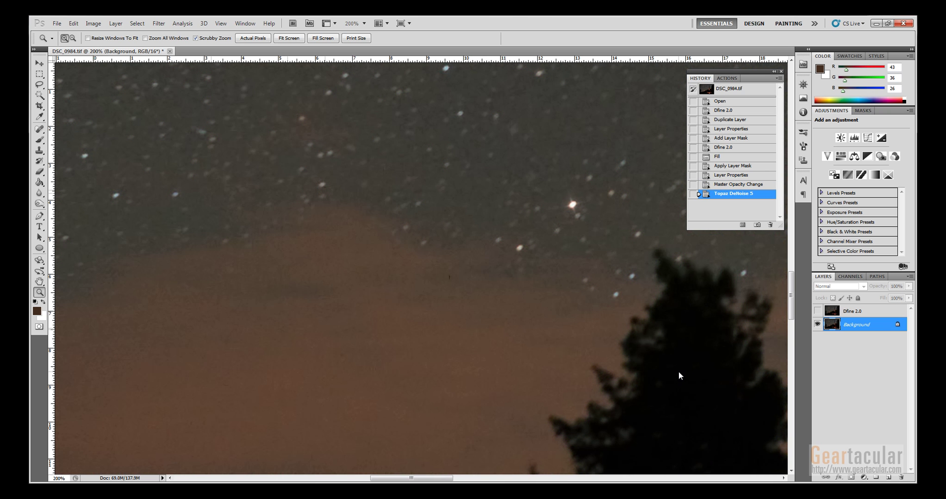
mouse_move(791, 319)
left_mouse_down()
mouse_move(791, 335)
mouse_move(791, 315)
left_mouse_up()
left_click(657, 344)
left_click(658, 344)
left_click(591, 332)
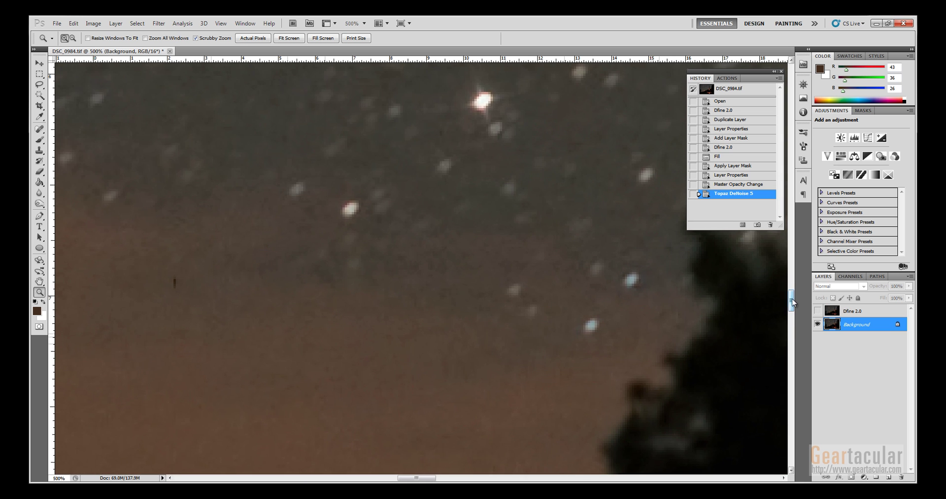
left_click_drag(792, 302, 792, 307)
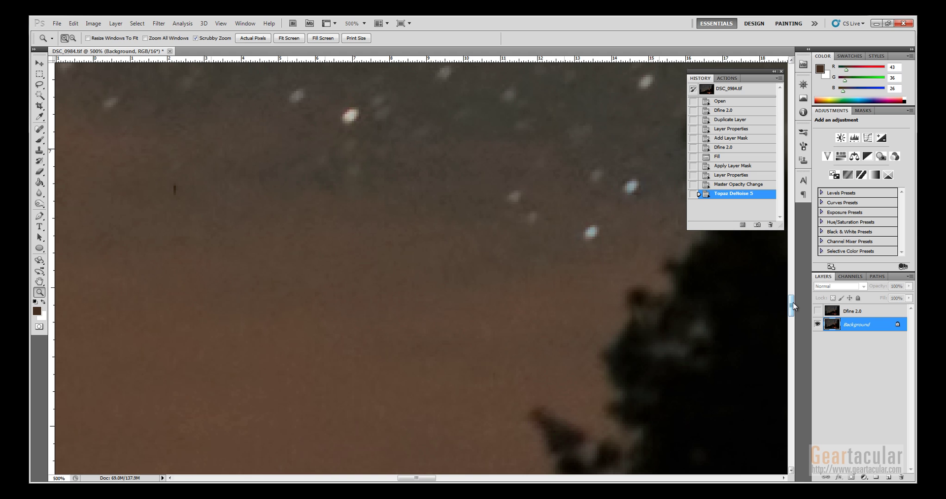
Toggle the Topaz DeNoise 5 step via Edit > Undo and Ctrl+Z to compare noisy and denoised skies
left_click(73, 23)
left_click(79, 32)
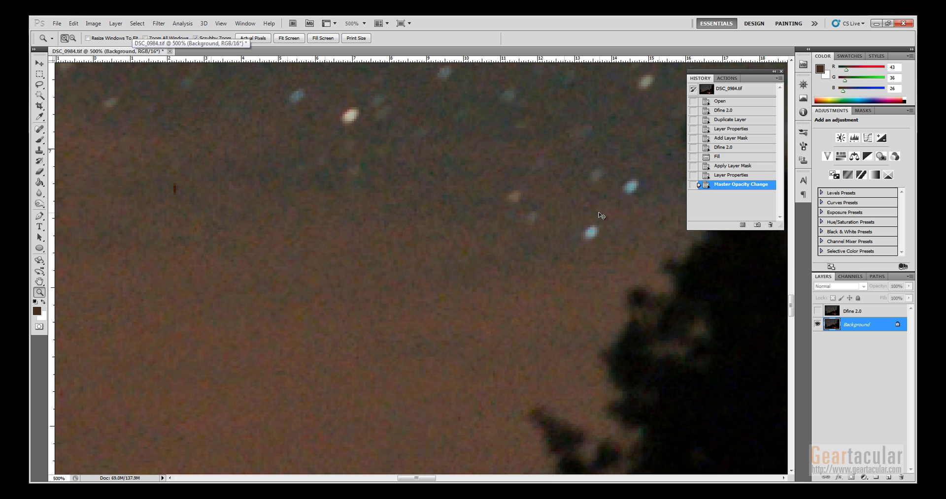
key("ctrl+z")
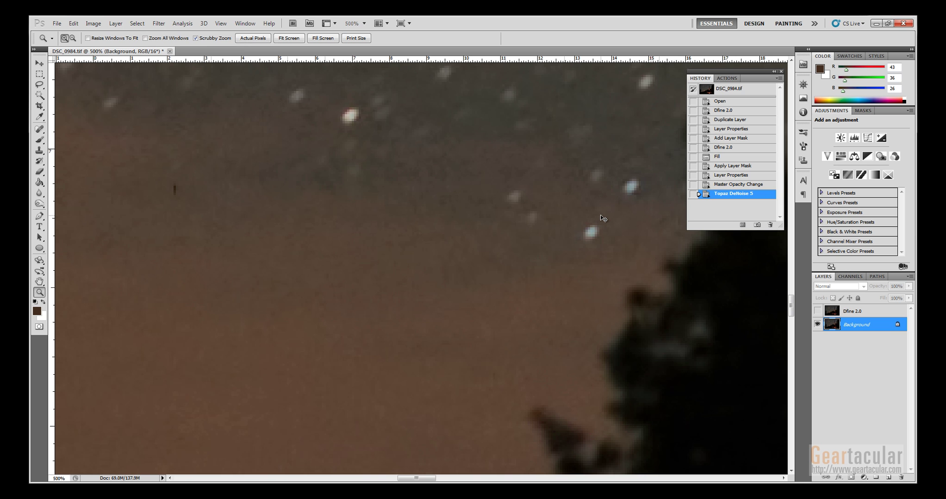
key("ctrl+z")
key("ctrl+z")
key("ctrl+z")
key("ctrl+z")
left_click_drag(791, 310, 789, 238)
key("ctrl+z")
key("ctrl+z")
key("ctrl+z")
key("ctrl+z")
key("ctrl+z")
key("ctrl+z")
key("ctrl+z")
key("ctrl+z")
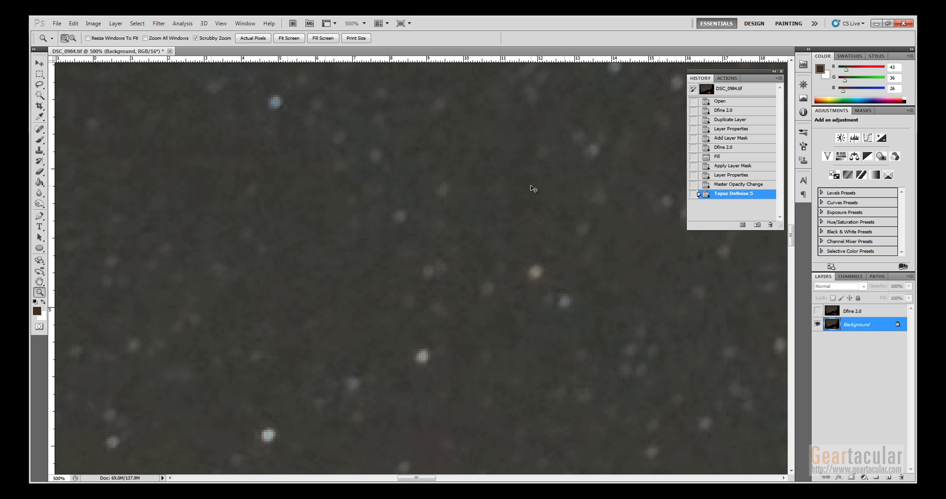
key("ctrl+z")
key("ctrl+z")
key("ctrl+z")
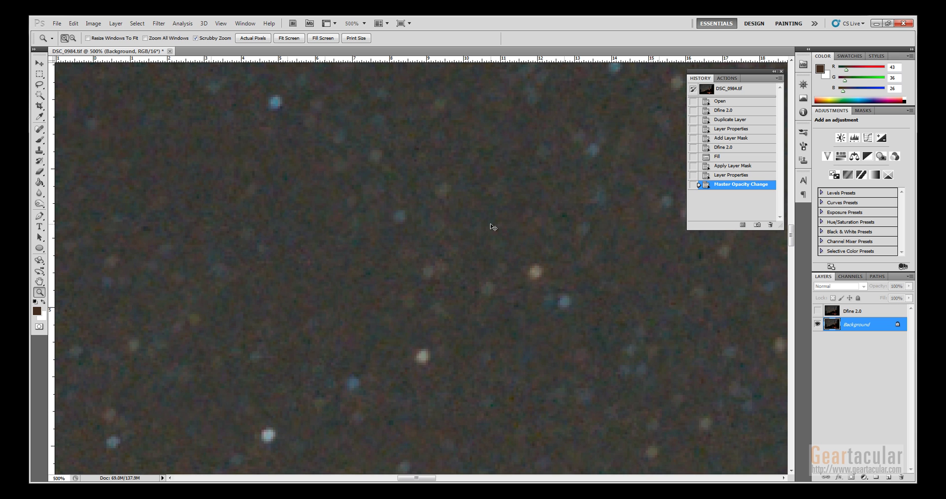
key("ctrl+z")
key("ctrl+z")
key("ctrl+z")
key("ctrl+z")
key("ctrl+z")
key("ctrl+z")
key("ctrl+z")
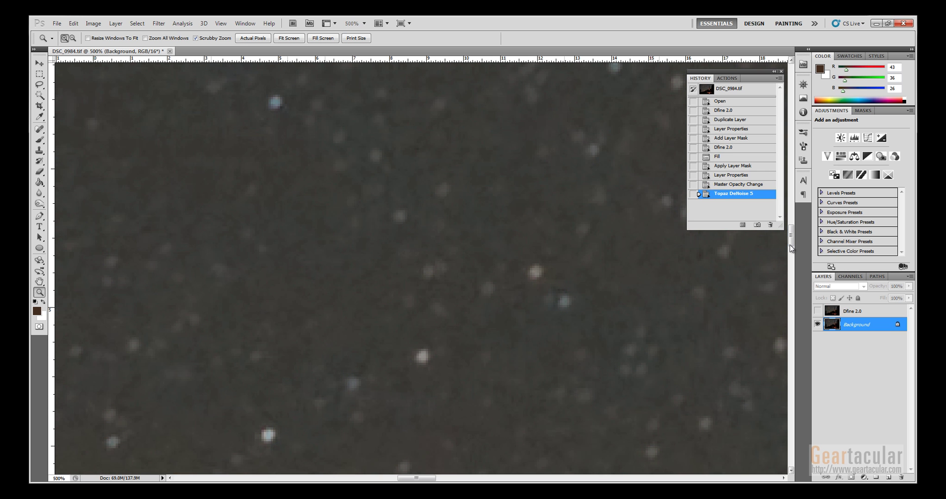
left_click_drag(792, 243, 792, 199)
key("ctrl+z")
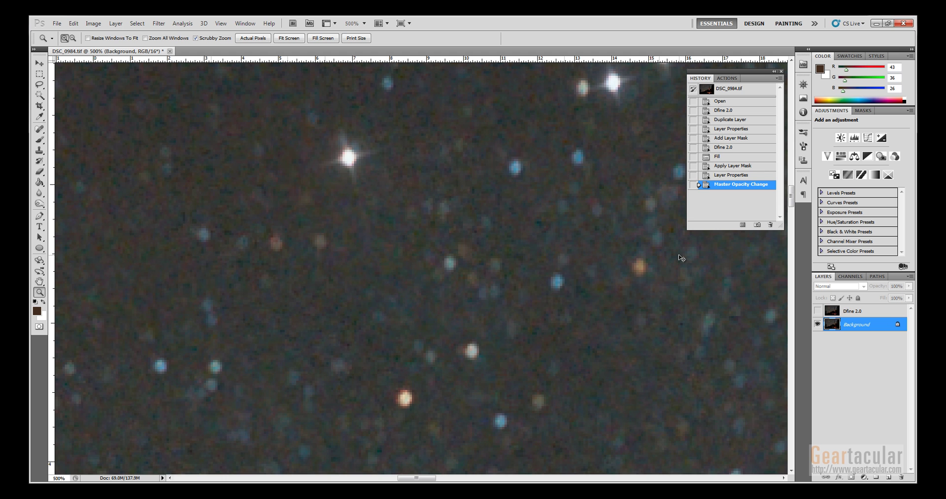
key("ctrl+z")
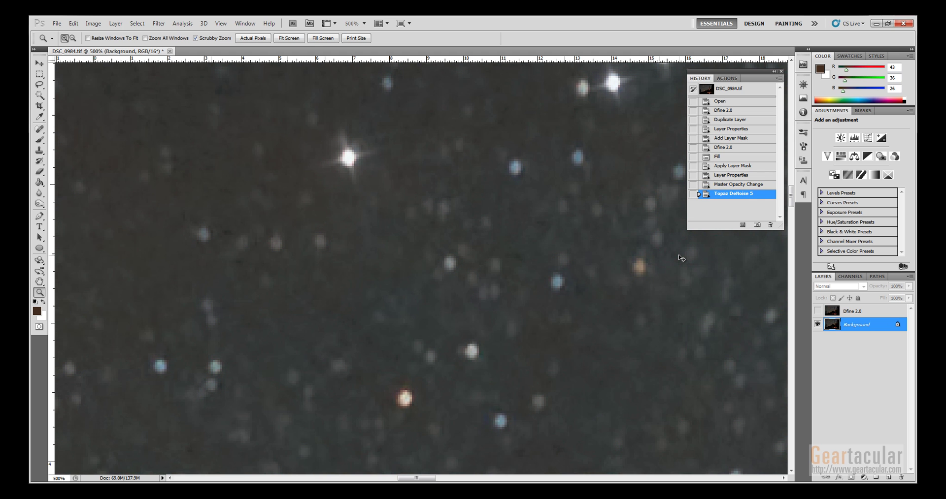
key("ctrl+z")
key("ctrl+z")
Fit the Topaz-denoised campfire photo on screen, zoom into the starry sky, then fit it again
right_click(512, 230)
left_click(550, 239)
key("ctrl+z")
key("ctrl+z")
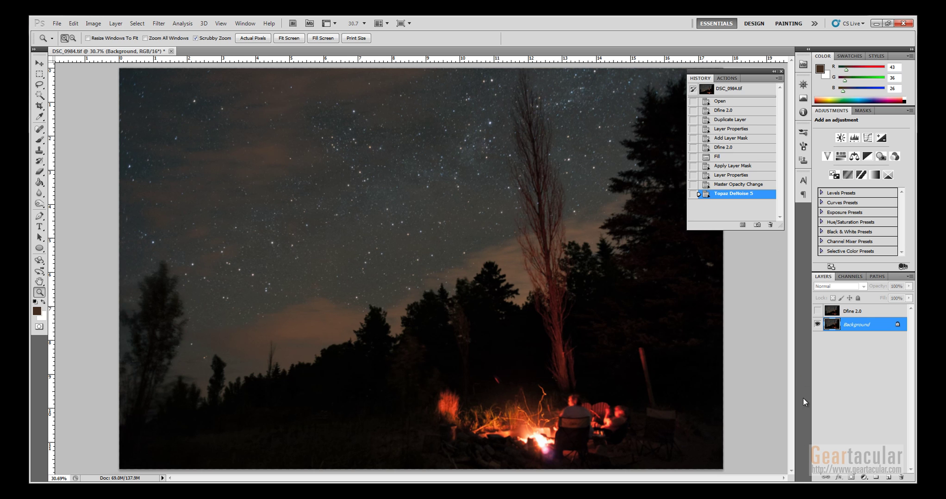
left_click_drag(499, 224, 387, 183)
right_click(403, 193)
left_click(423, 199)
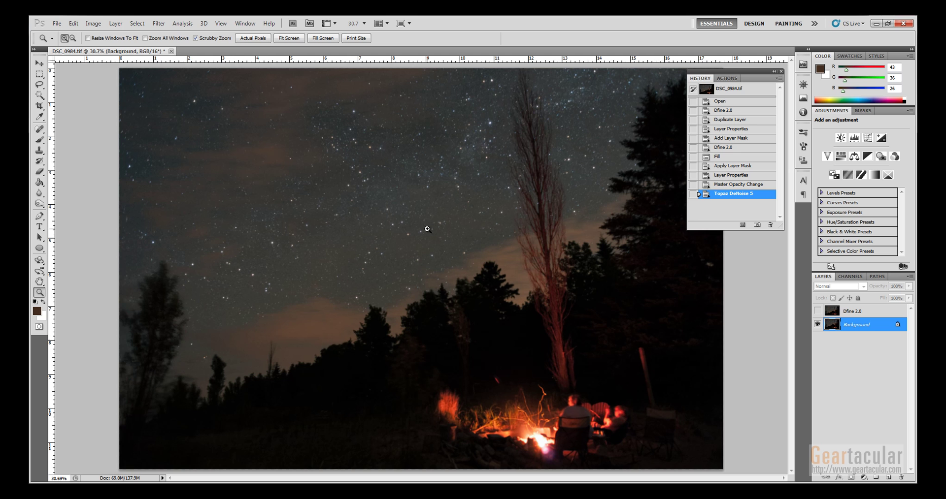